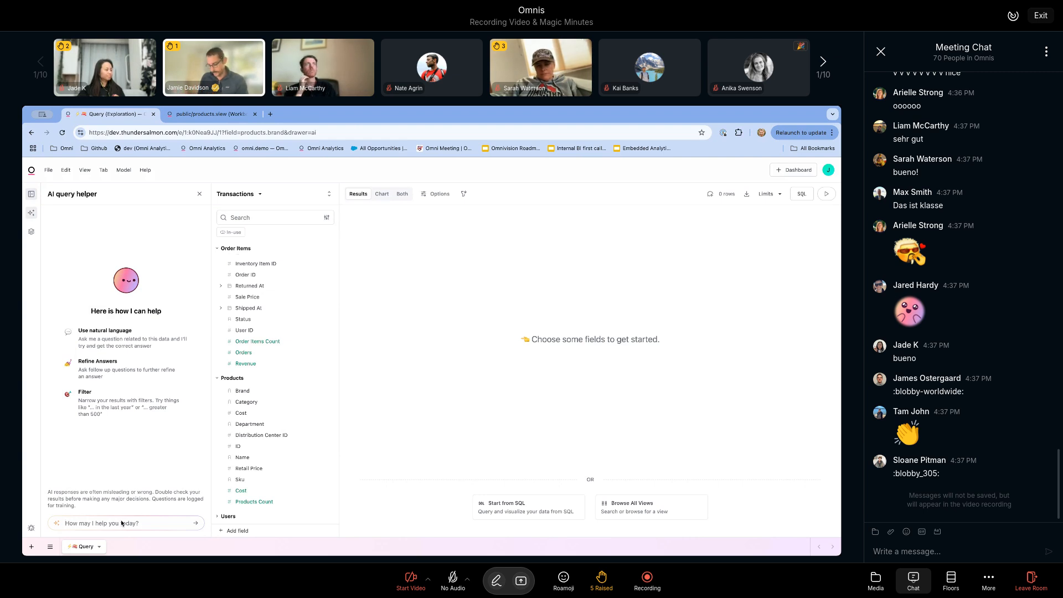
Step: Ask the AI query helper "show me revenue by month for levis"
type("show me revenue by month for lev")
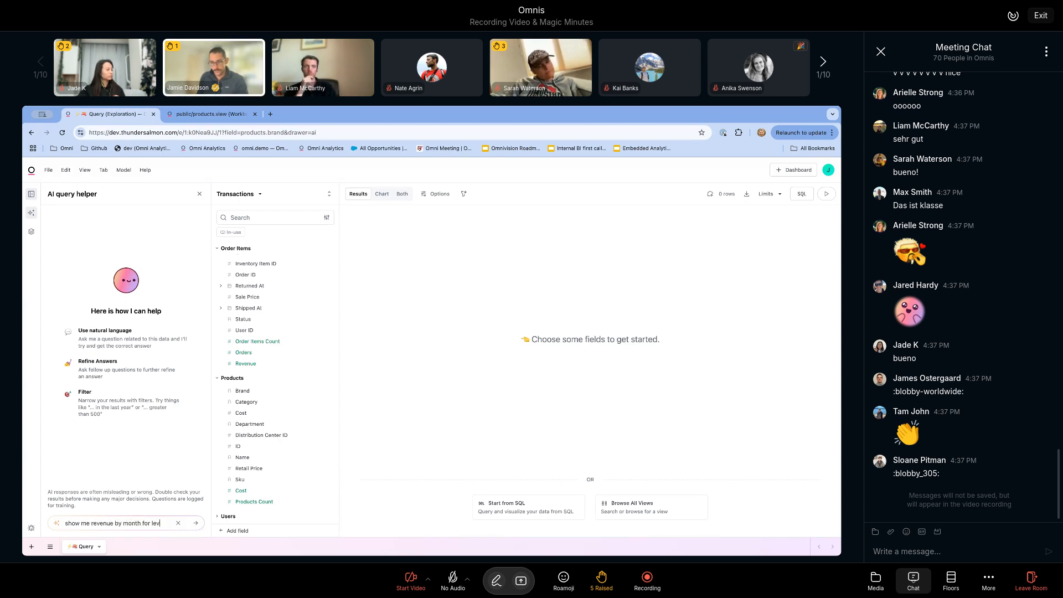
type("is")
key("Return")
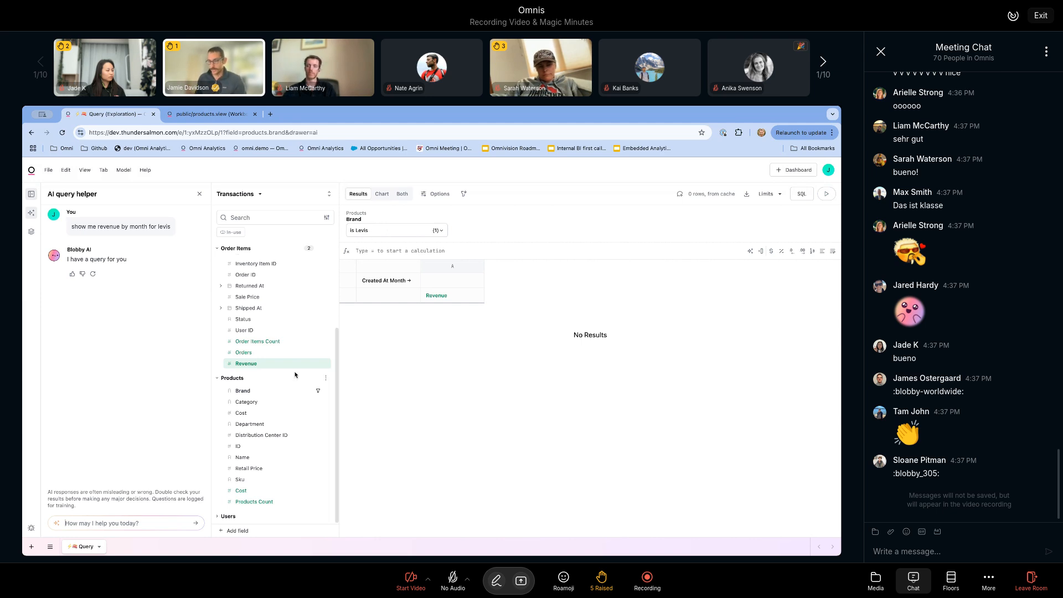
Step: Edit the Products Brand field to fill its sample values from queried summary values, and update the field
left_click(325, 391)
mouse_move(349, 450)
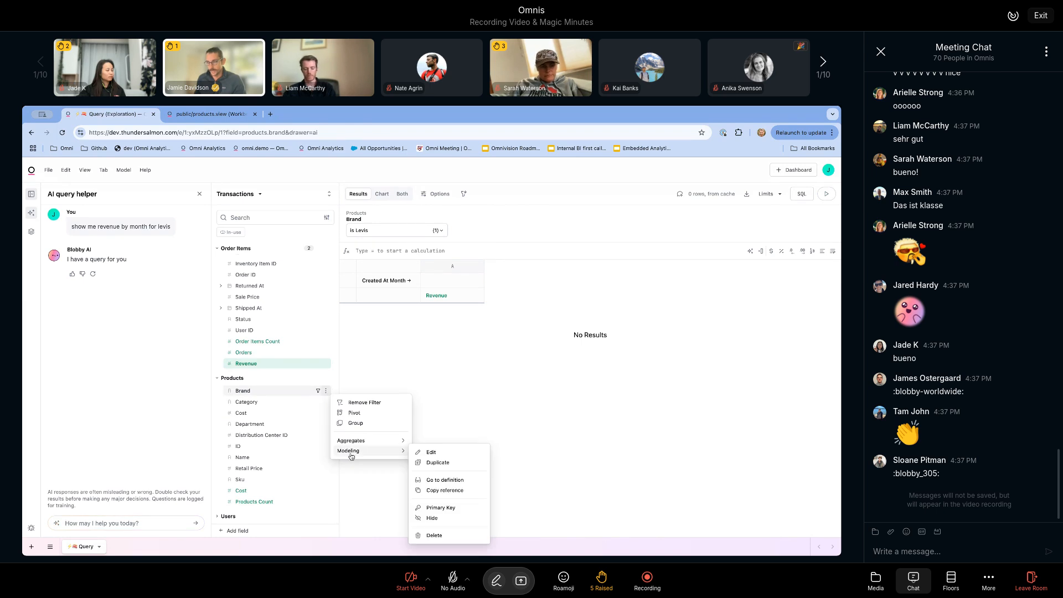
left_click(431, 448)
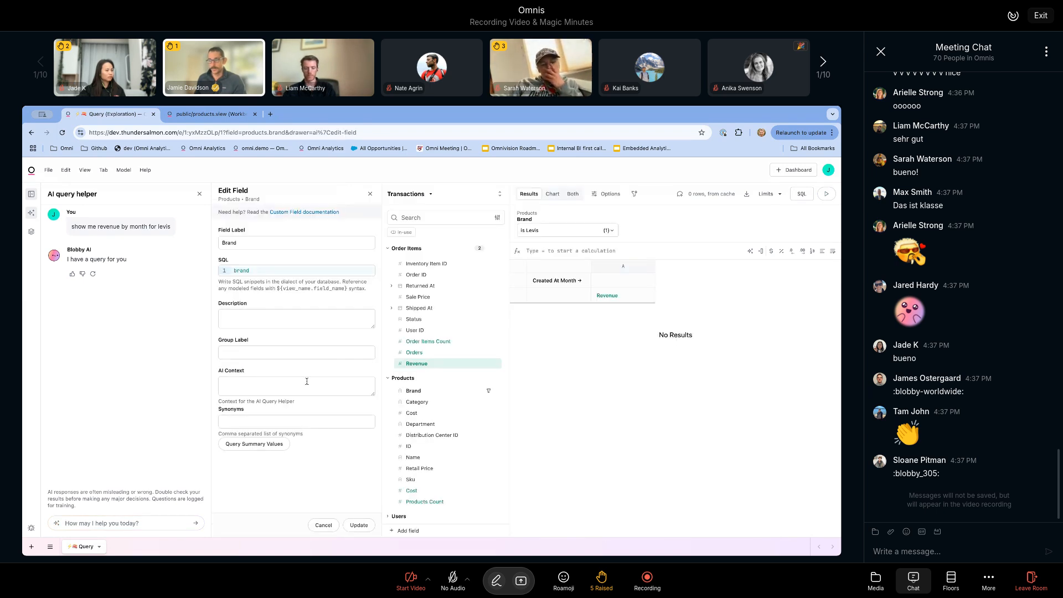
left_click(272, 447)
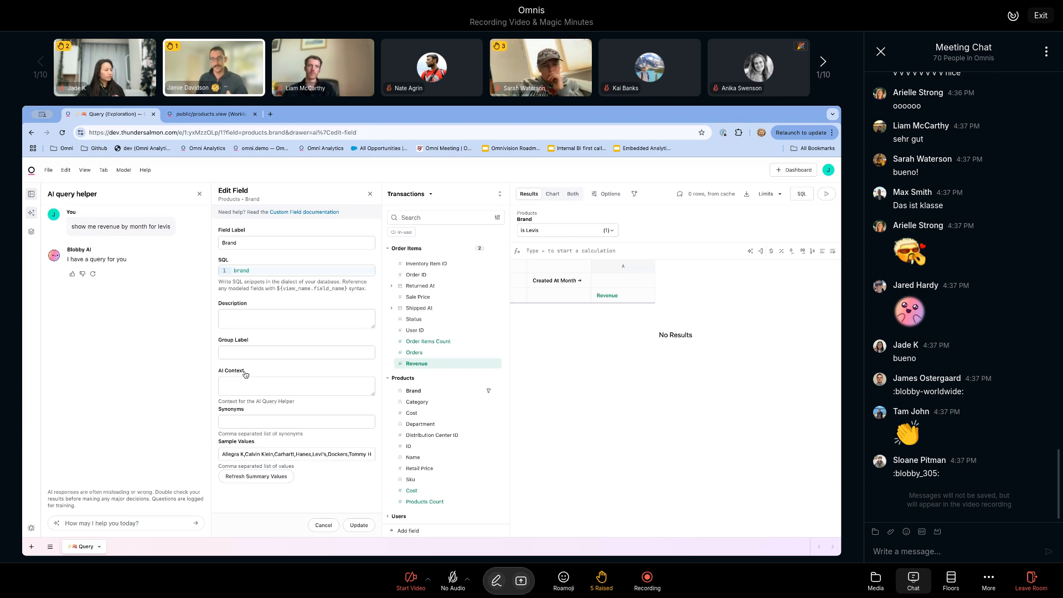
left_click(357, 525)
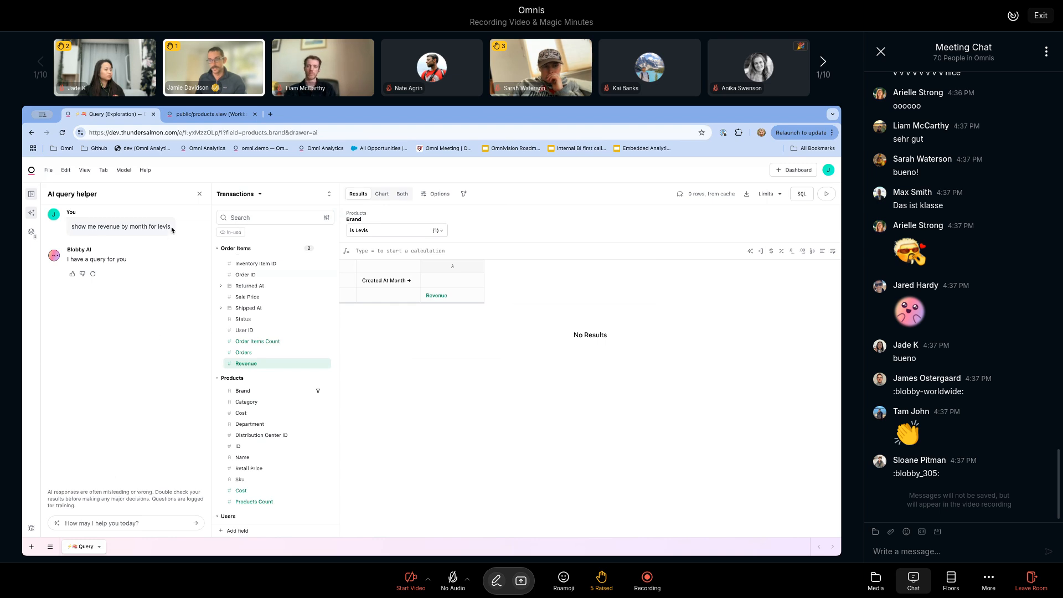
Step: Copy the earlier question "show me revenue by month for levis" and ask the AI query helper again
left_click_drag(169, 227, 69, 228)
key("super+c")
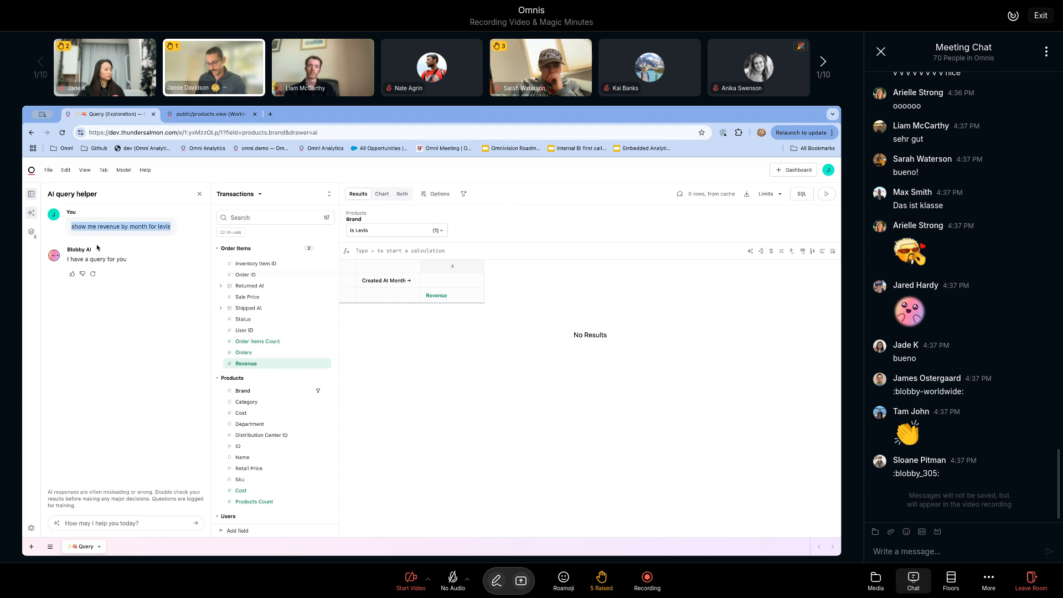
left_click(137, 522)
key("super+v")
key("Return")
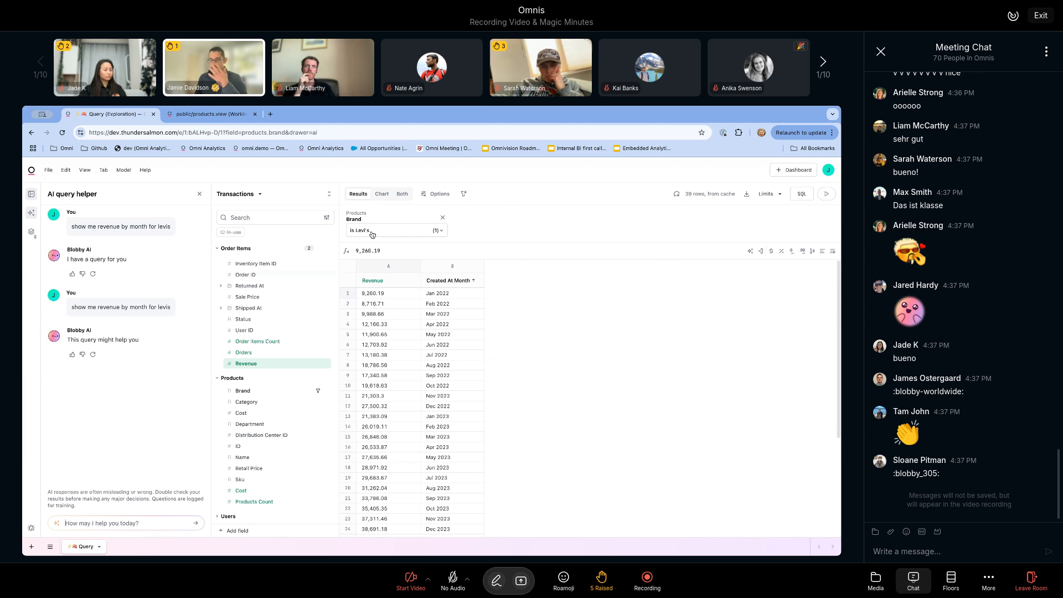
Step: Examine the brand dimension's sample_values list and ai tag in the model's products.view file
left_click(170, 117)
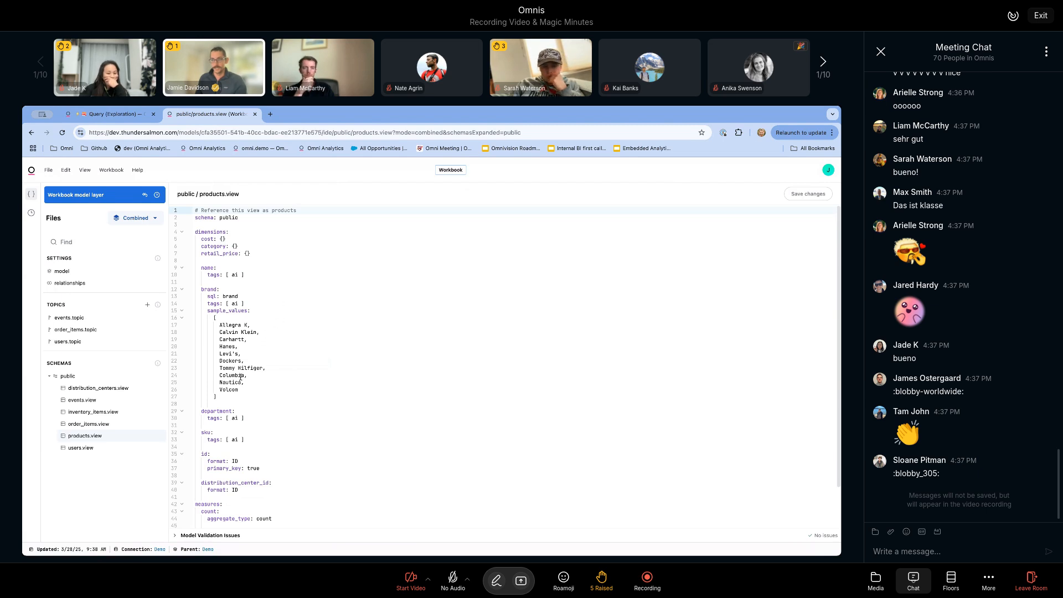
left_click_drag(224, 398, 282, 305)
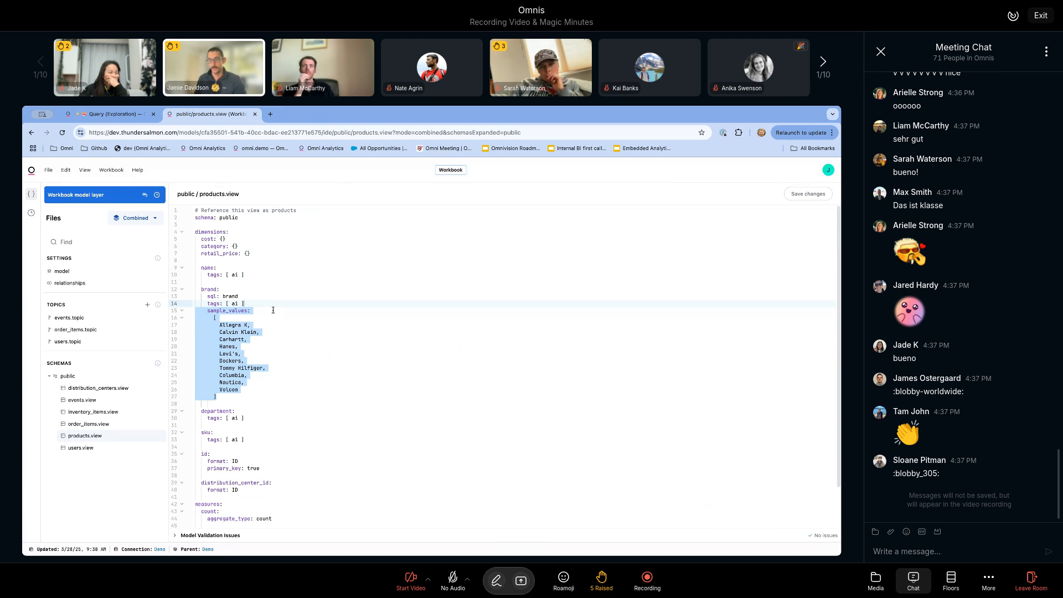
left_click(273, 301)
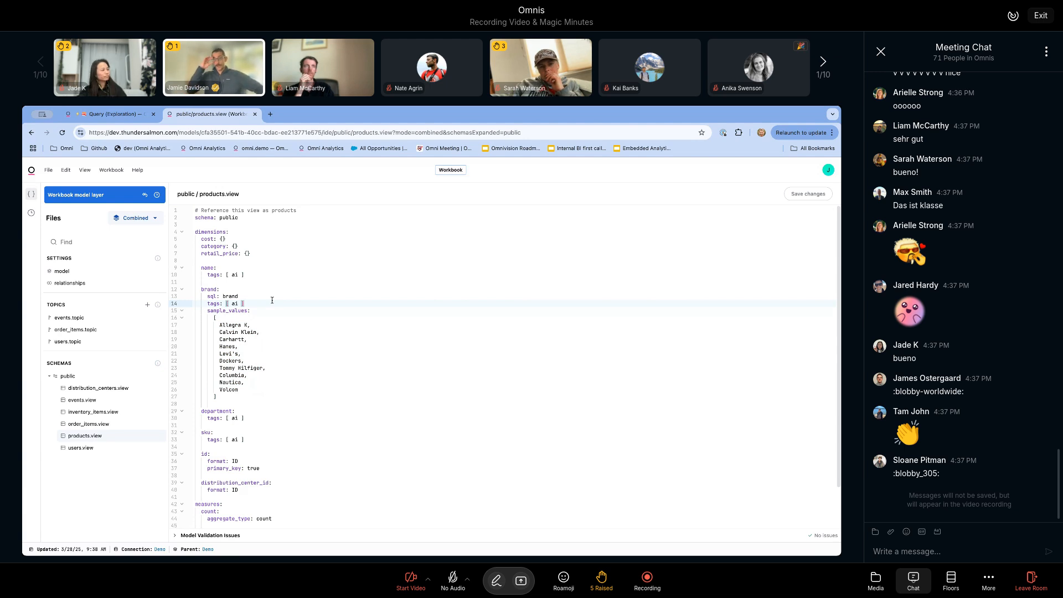
left_click_drag(272, 300, 268, 299)
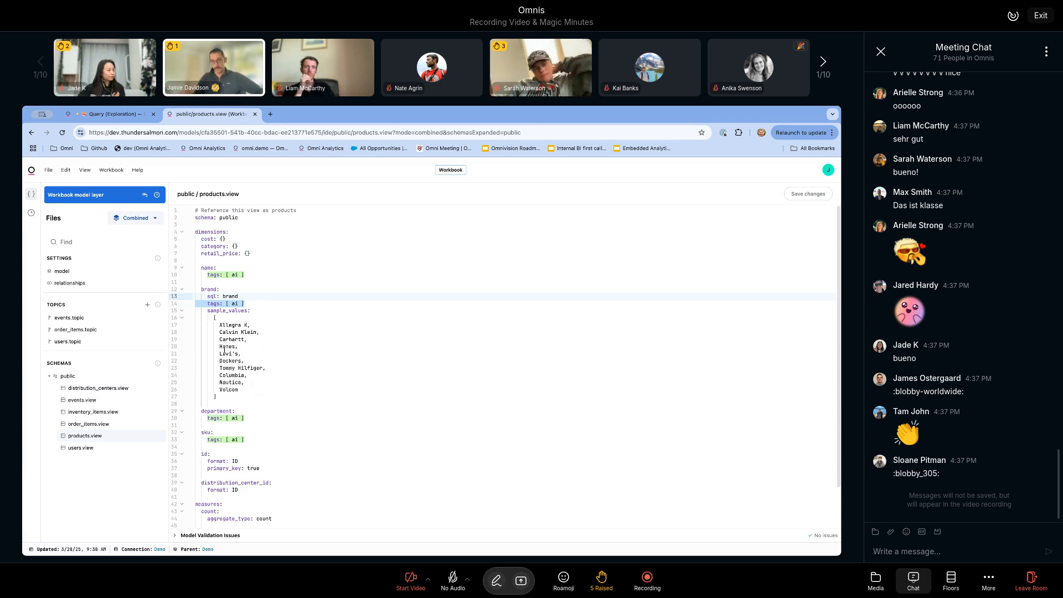
Step: Open order_items.topic and examine its ai_fields setting
left_click(80, 344)
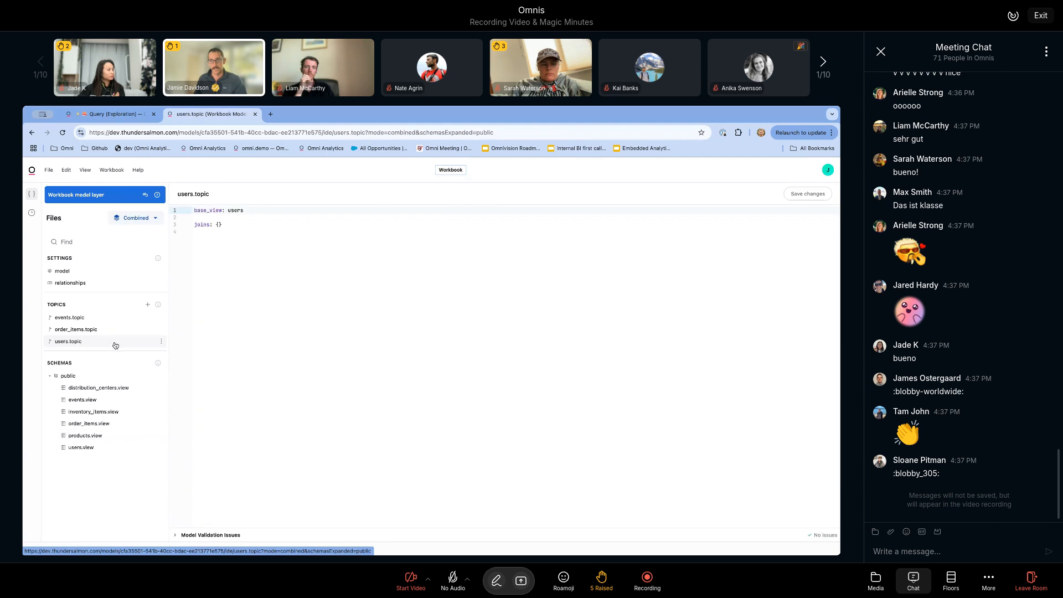
left_click(82, 328)
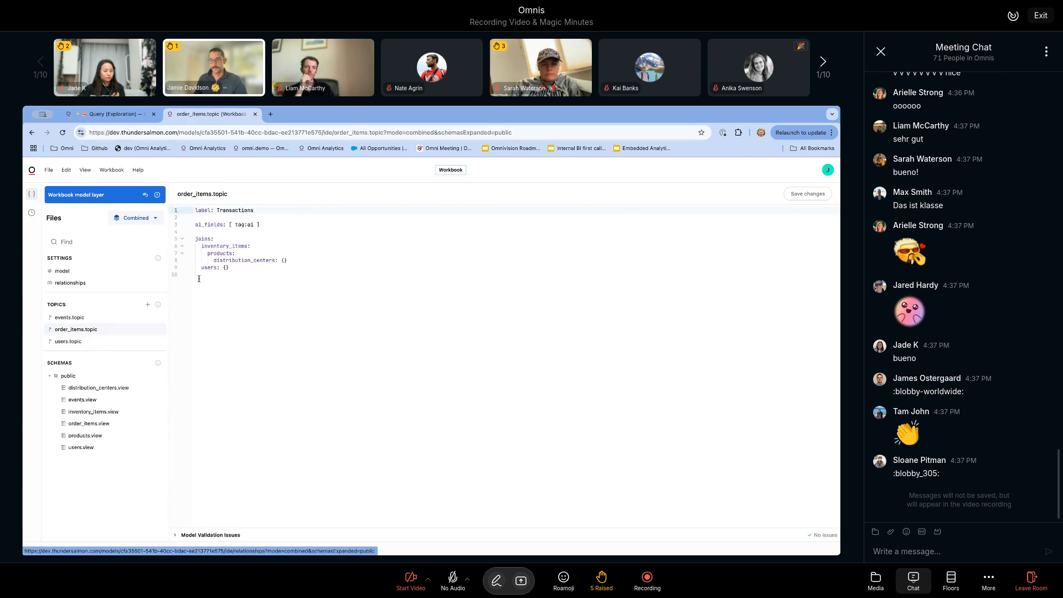
left_click(259, 238)
left_click_drag(269, 224, 271, 219)
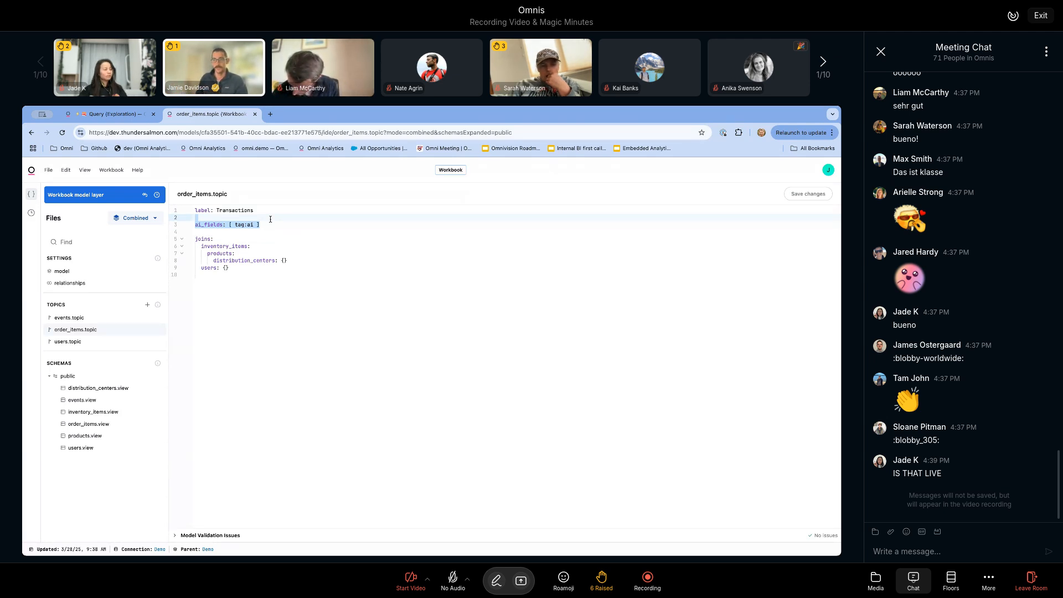
Step: Look at the query results again, then inspect the ai tags on the dimensions in users.view
left_click(133, 115)
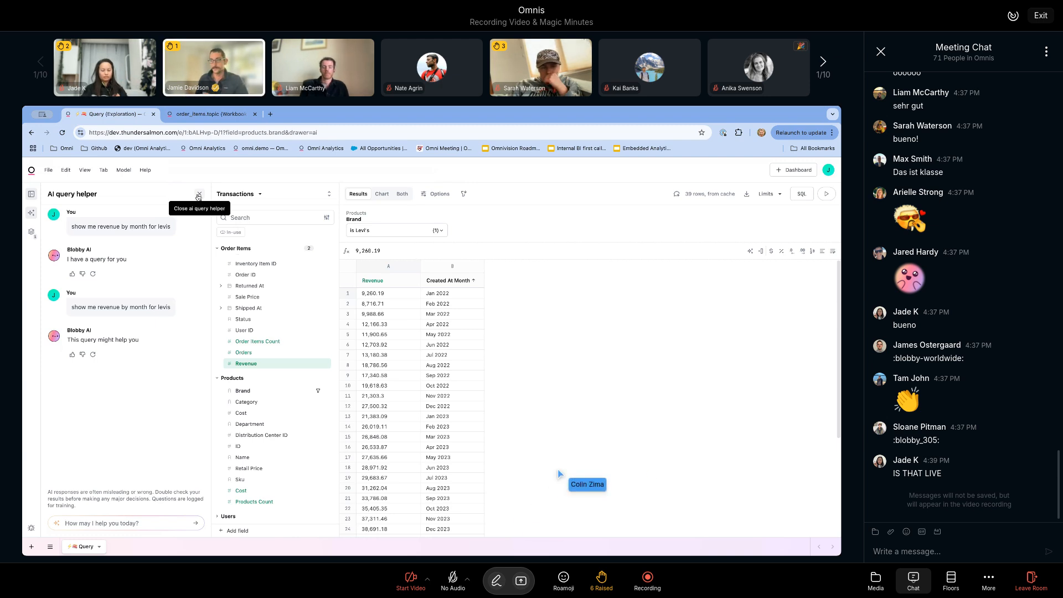
left_click(219, 114)
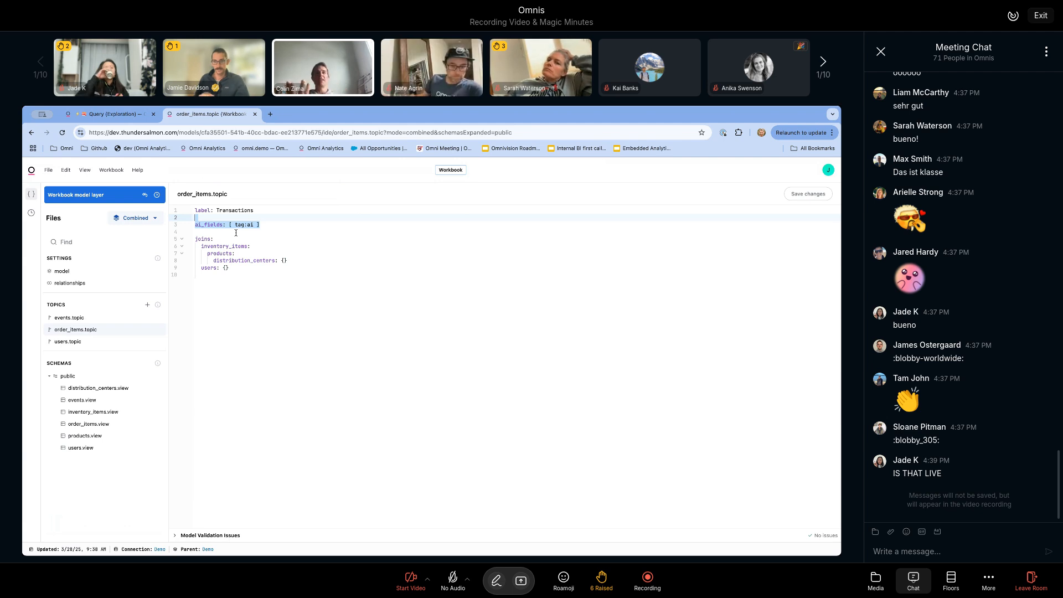
left_click(81, 447)
scroll(272, 394, "down", 5)
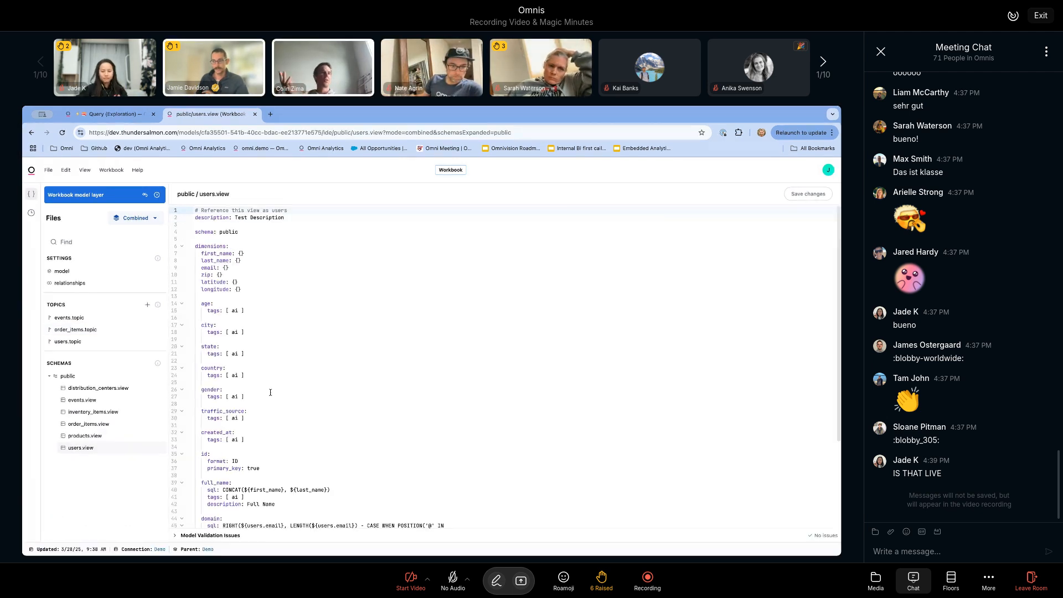
Step: Review the brand sample_values in products.view and set the browse mode to Model to show only the workbook model
left_click(93, 435)
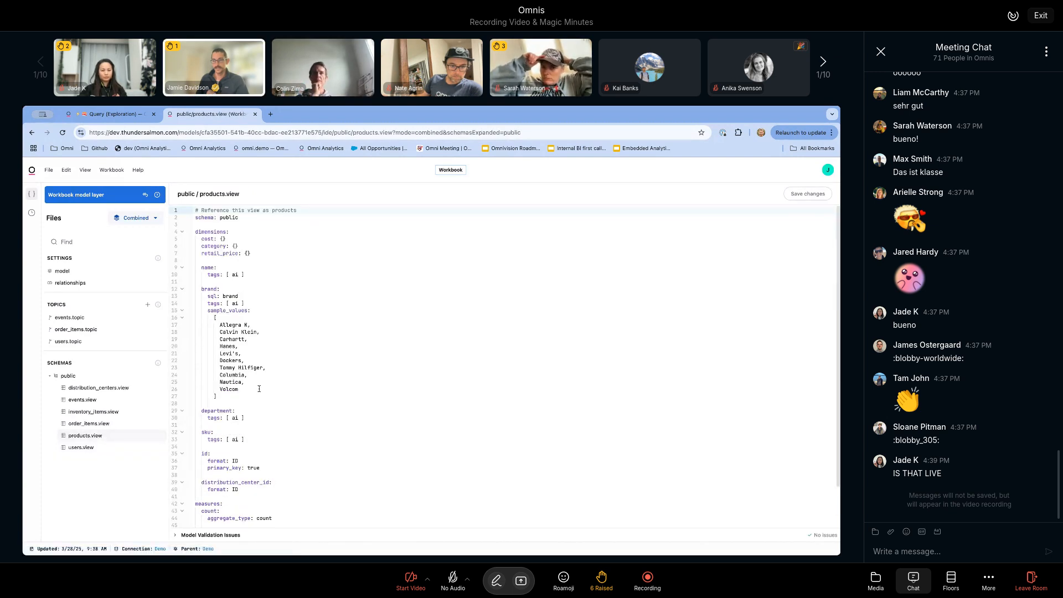
left_click_drag(227, 397, 289, 305)
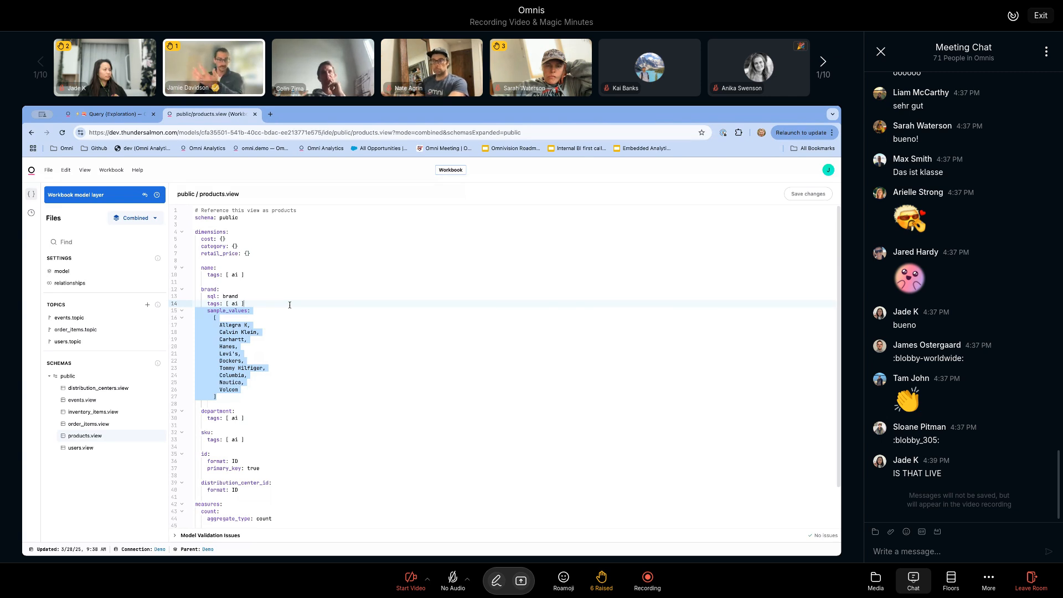
left_click(304, 296)
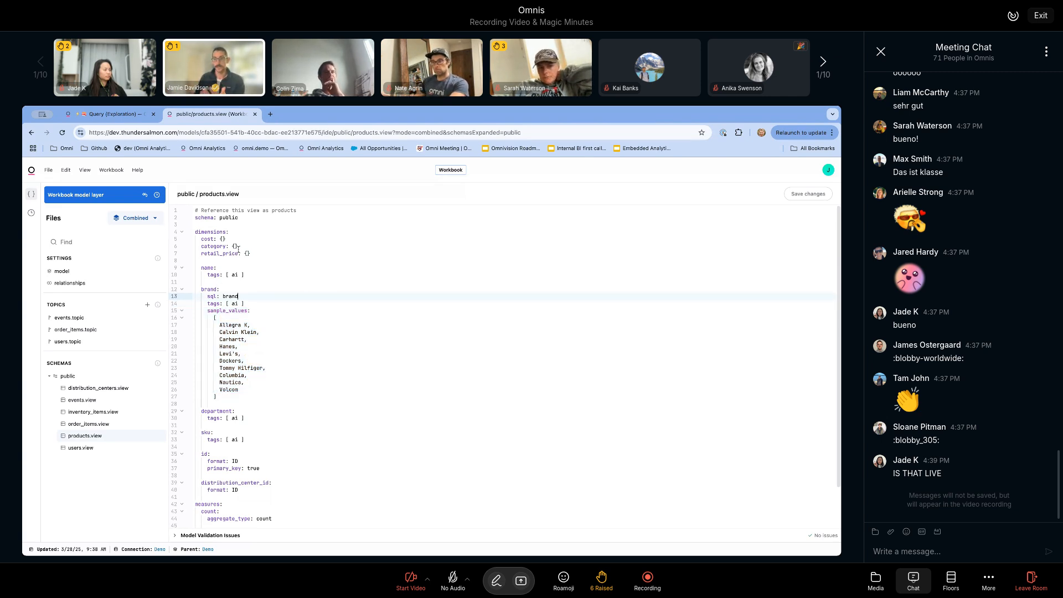
left_click(143, 217)
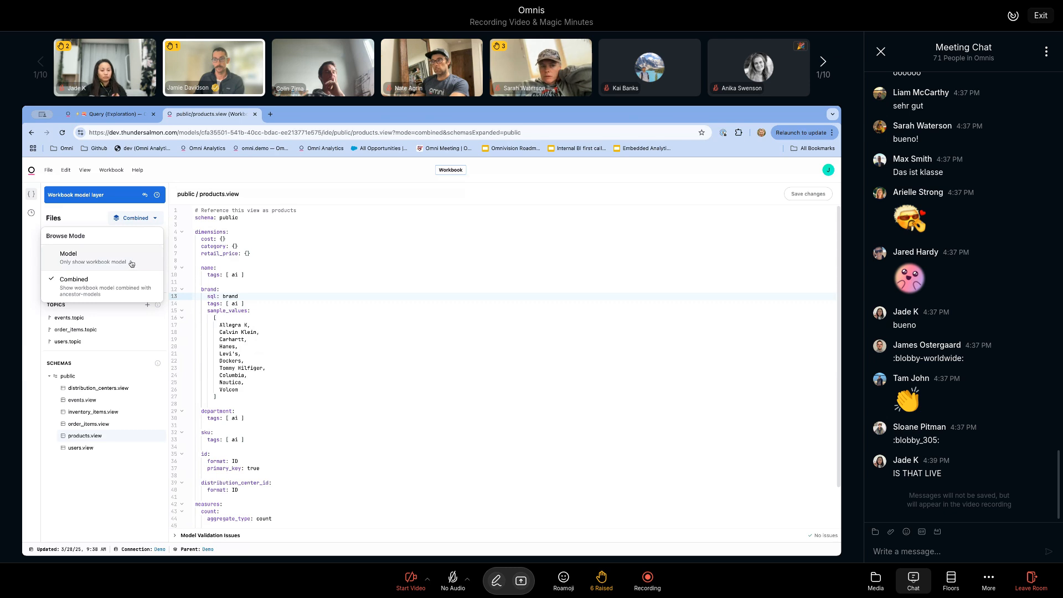
left_click(132, 261)
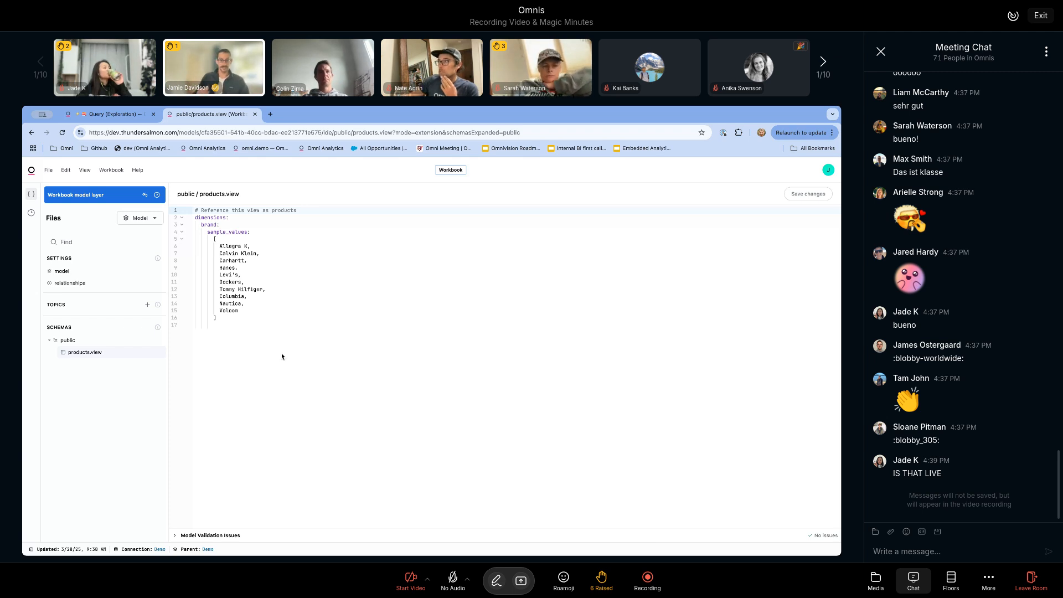
Step: Return to the query exploration and close the AI query helper
left_click(94, 116)
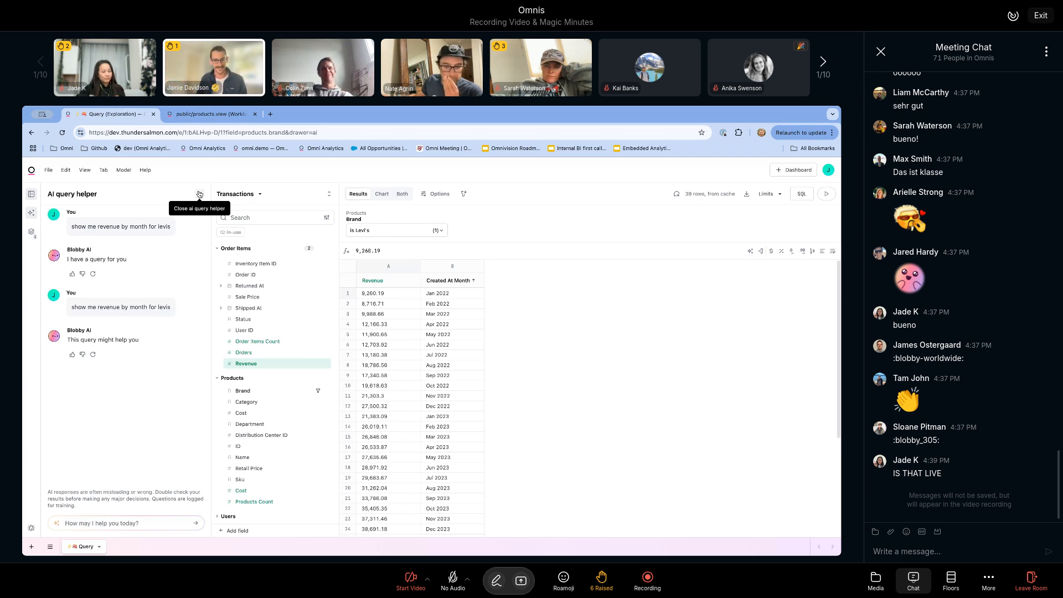
left_click(199, 193)
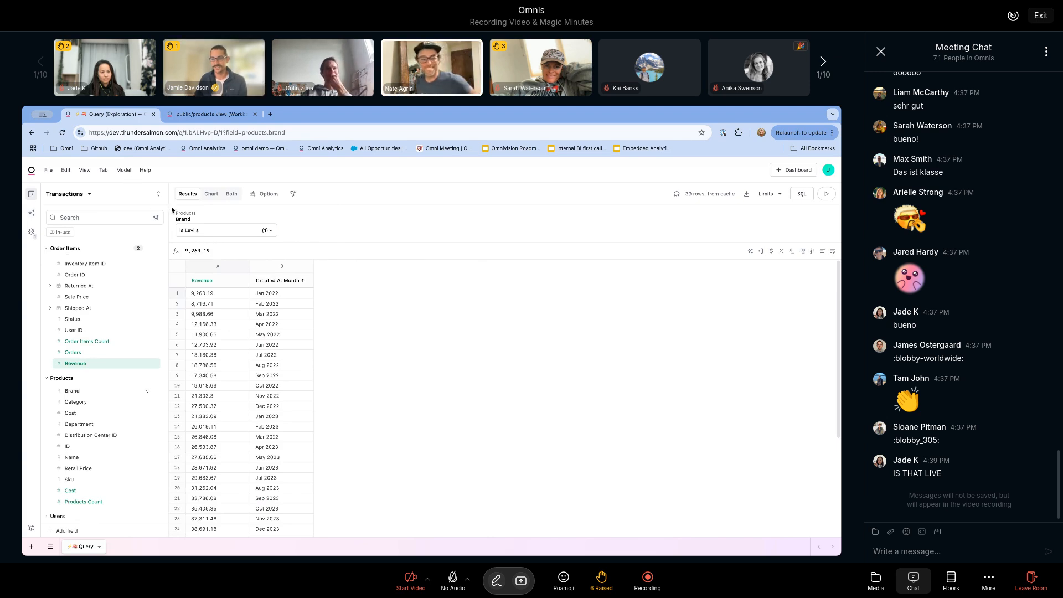
left_click(126, 175)
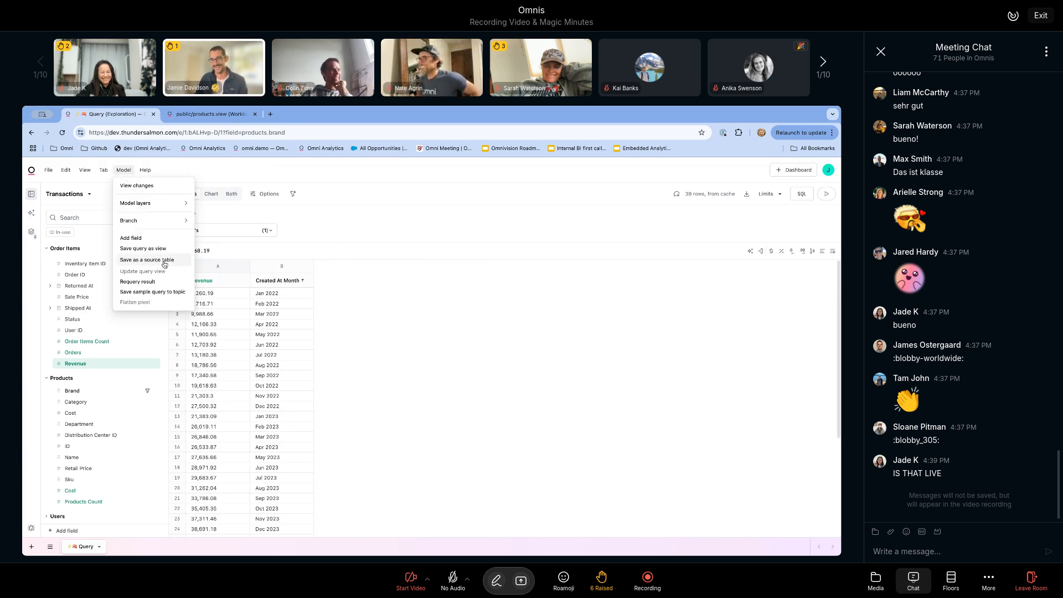
left_click(210, 163)
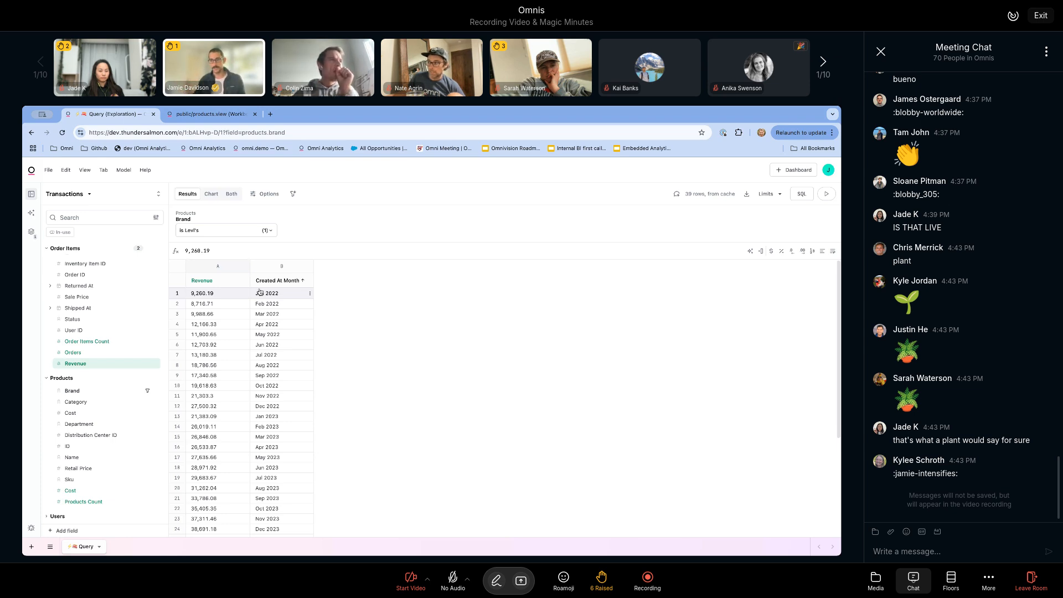
Step: Save the current query as a sample query to the topic with the label "Levis revenue"
left_click(123, 171)
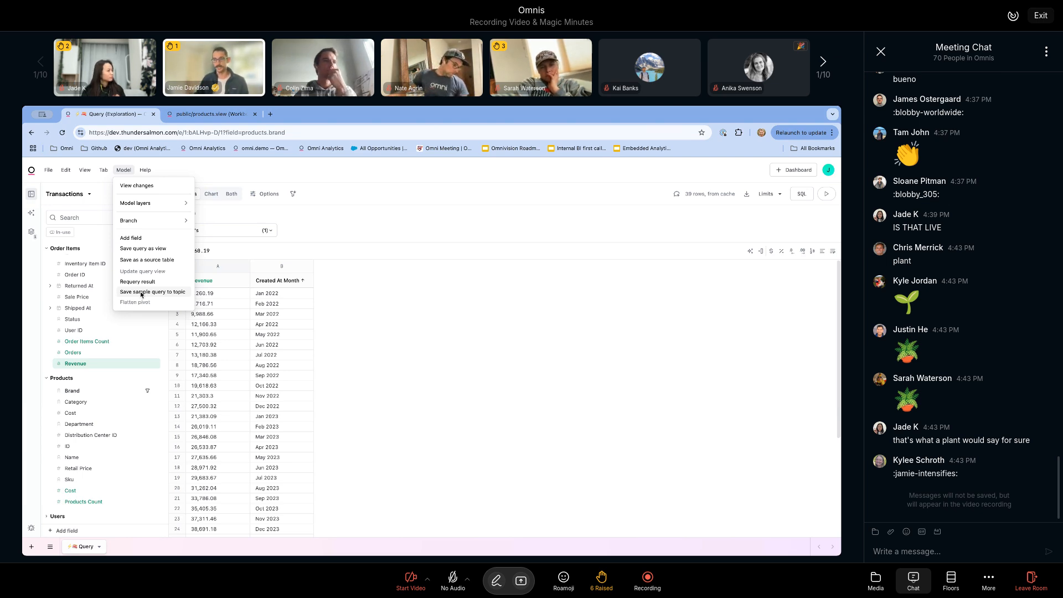
left_click(141, 292)
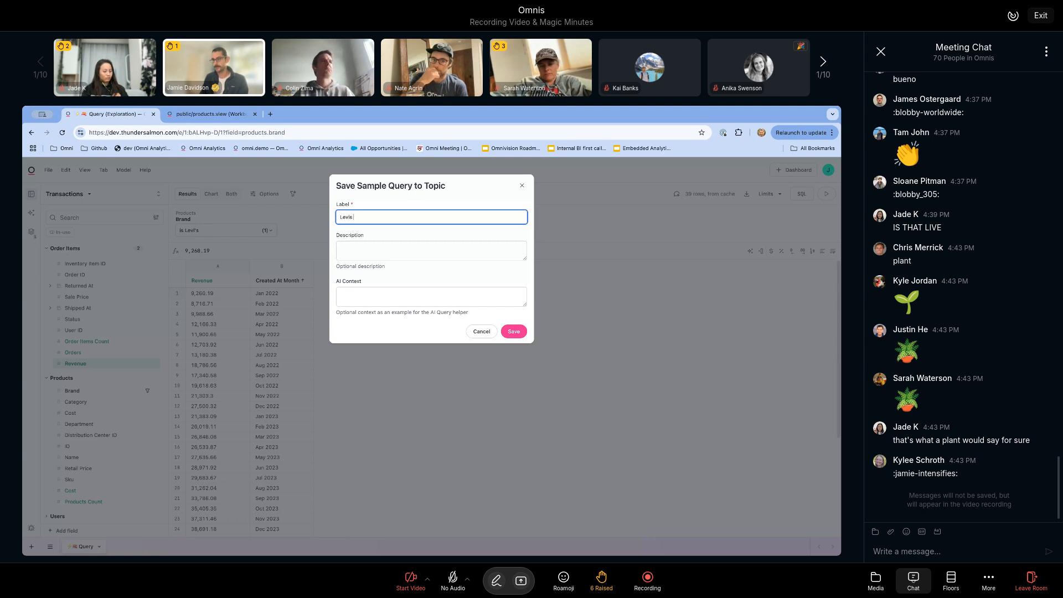
left_click(336, 249)
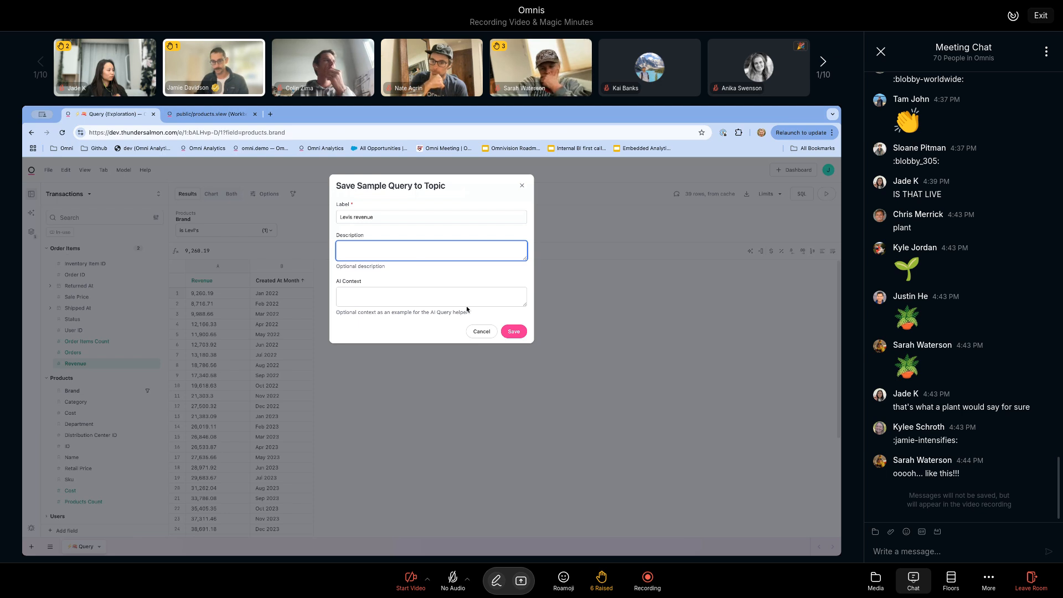
left_click(519, 334)
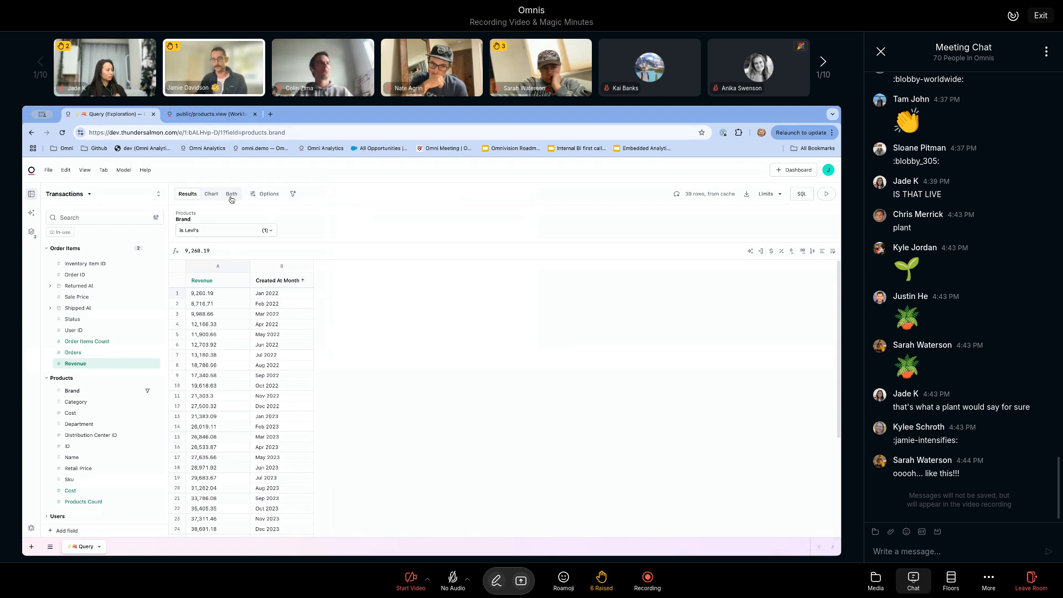
Step: Reload the workbook model, inspect the saved sample query's description and ai_context in order_items.topic, and return to the query
left_click(208, 117)
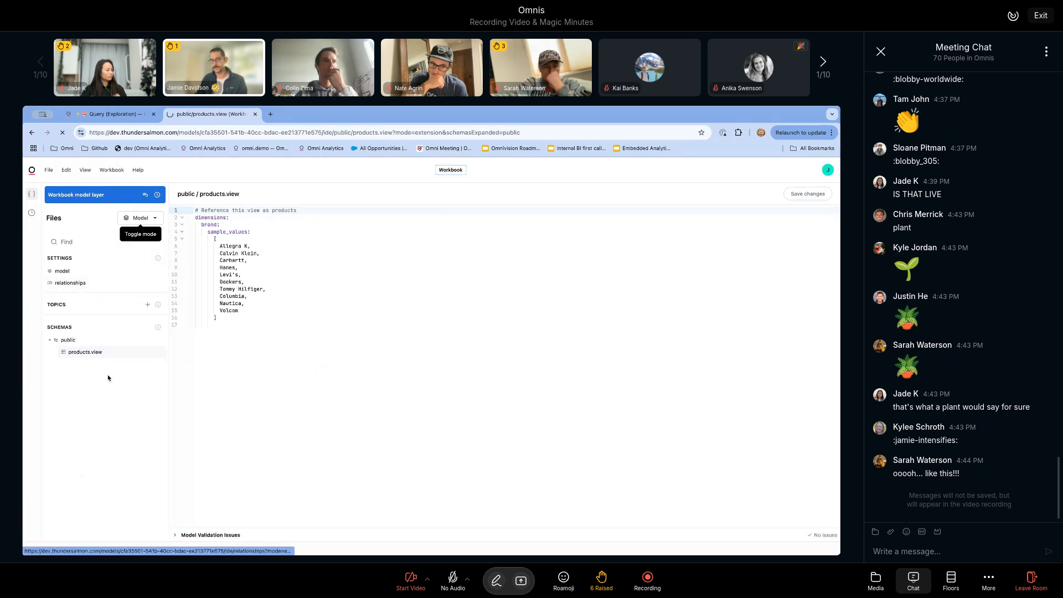
key("super+r")
left_click(91, 318)
left_click(212, 326)
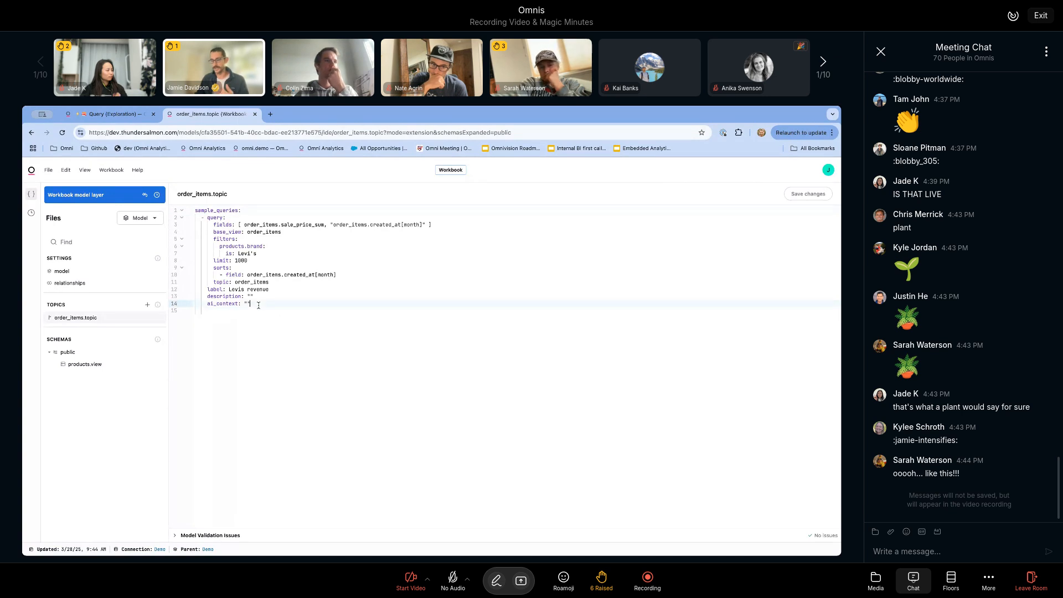
left_click_drag(258, 305, 211, 298)
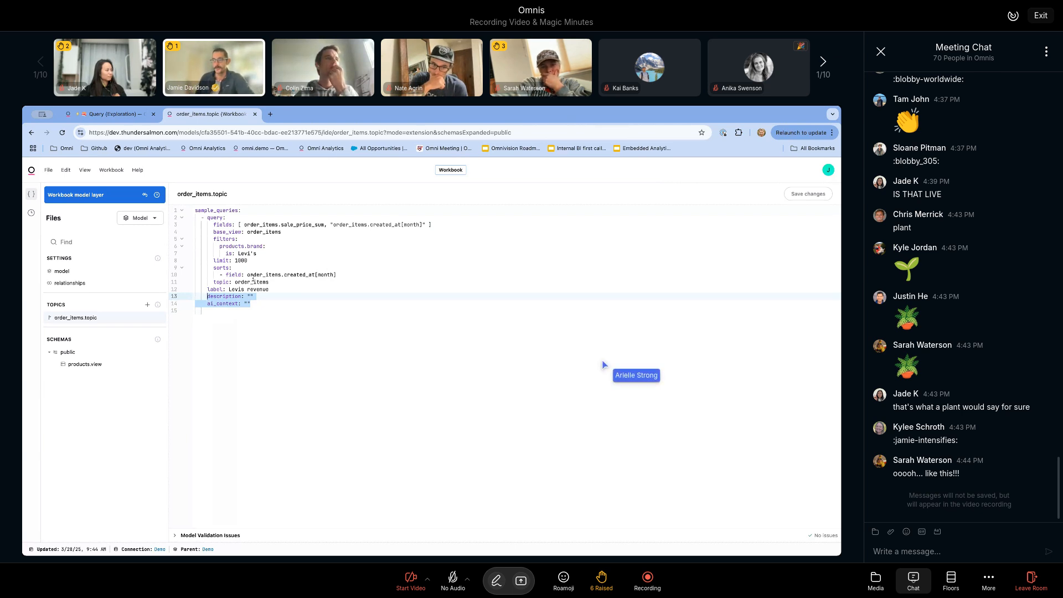
left_click(141, 114)
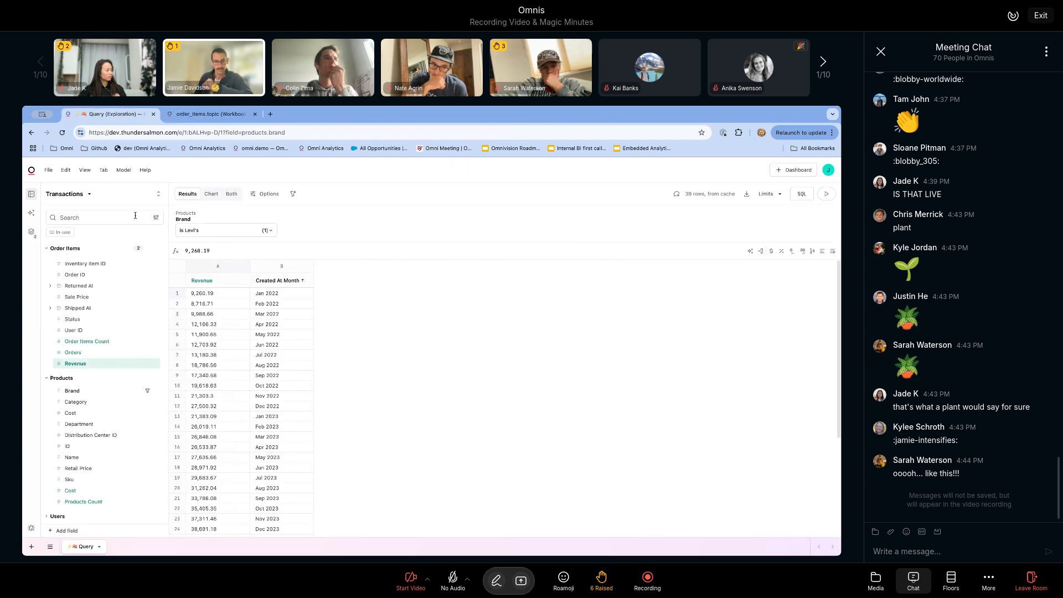
Step: Reopen the AI query helper and examine its AI debug query output in the browser's developer console
left_click(31, 212)
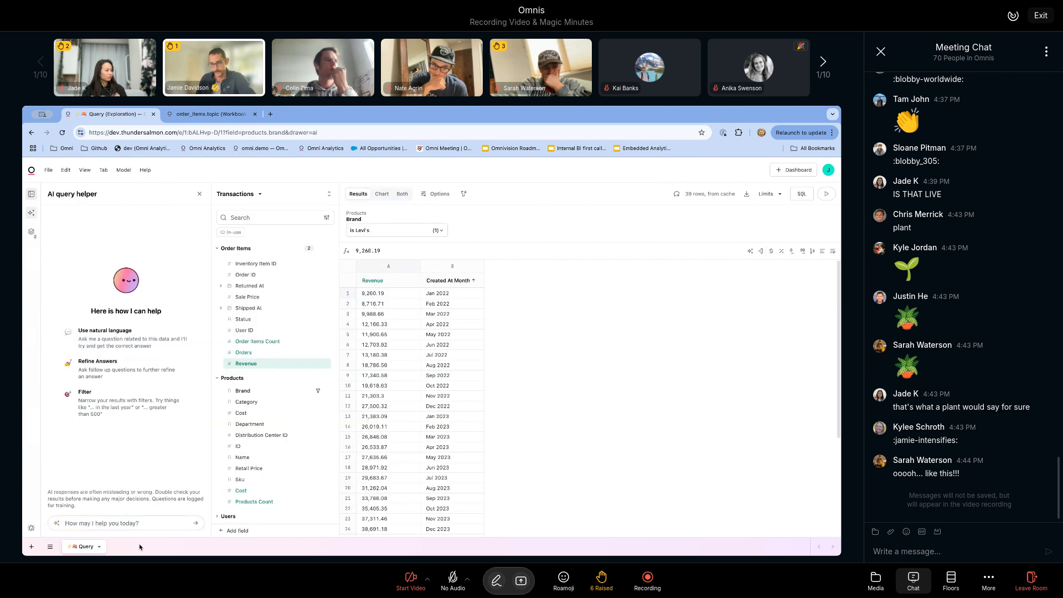
key("alt+super+i")
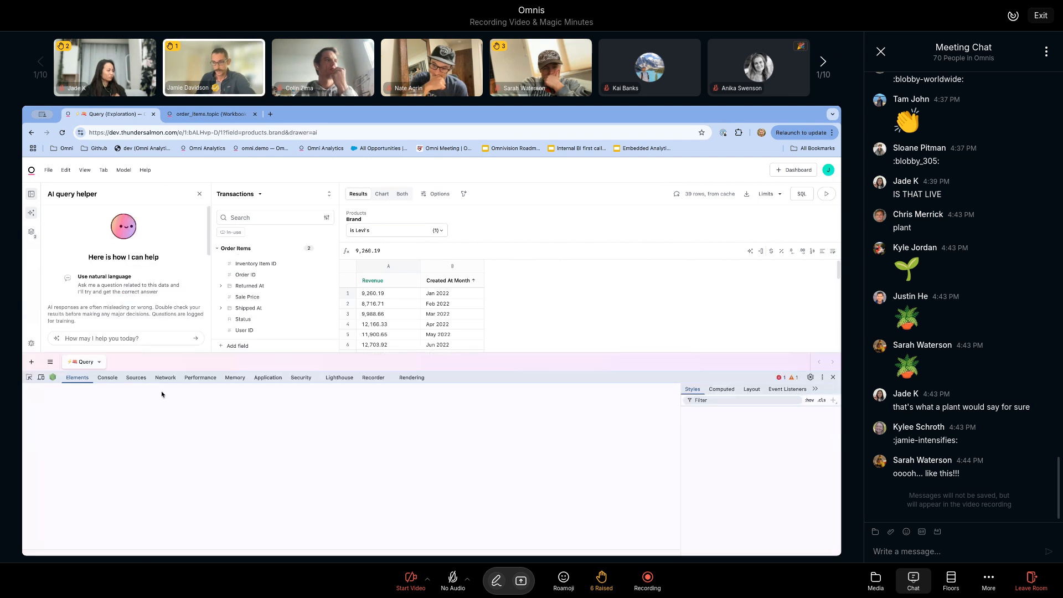
left_click(108, 377)
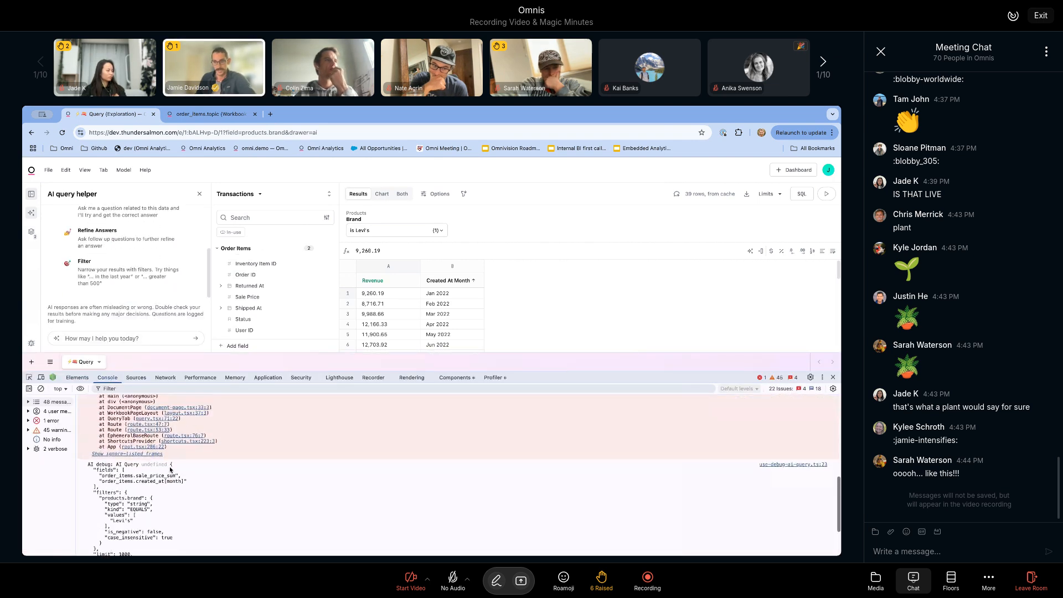
scroll(170, 469, "down", 3)
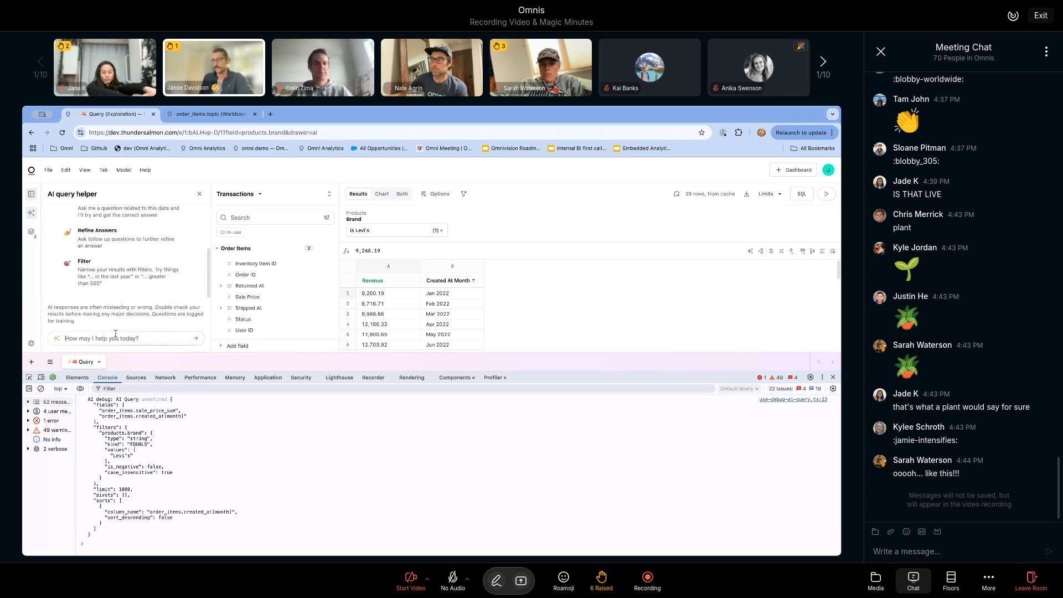
scroll(195, 520, "up", 5)
scroll(197, 492, "up", 10)
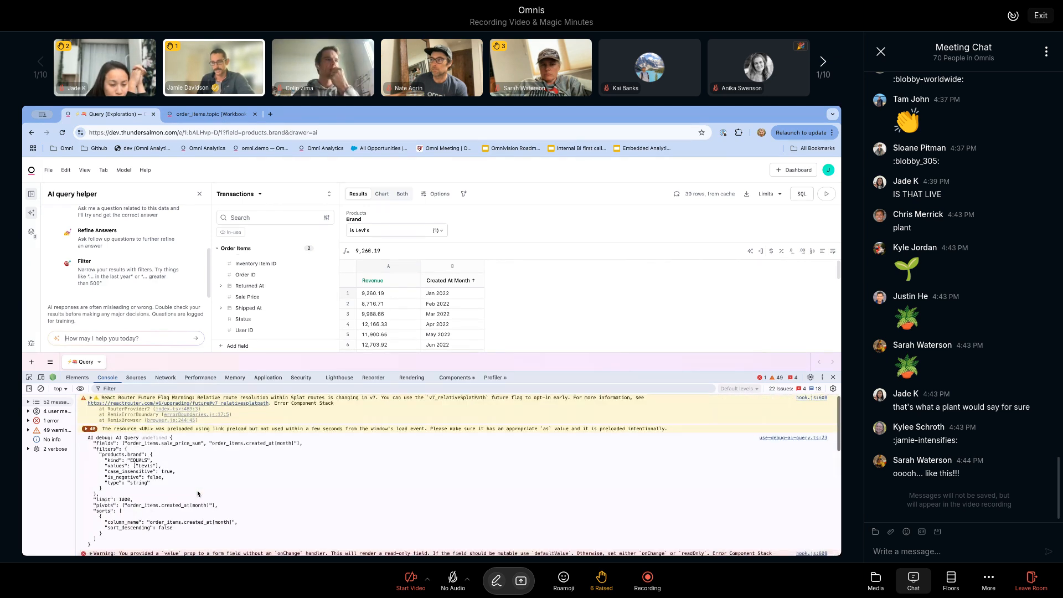
scroll(198, 494, "down", 10)
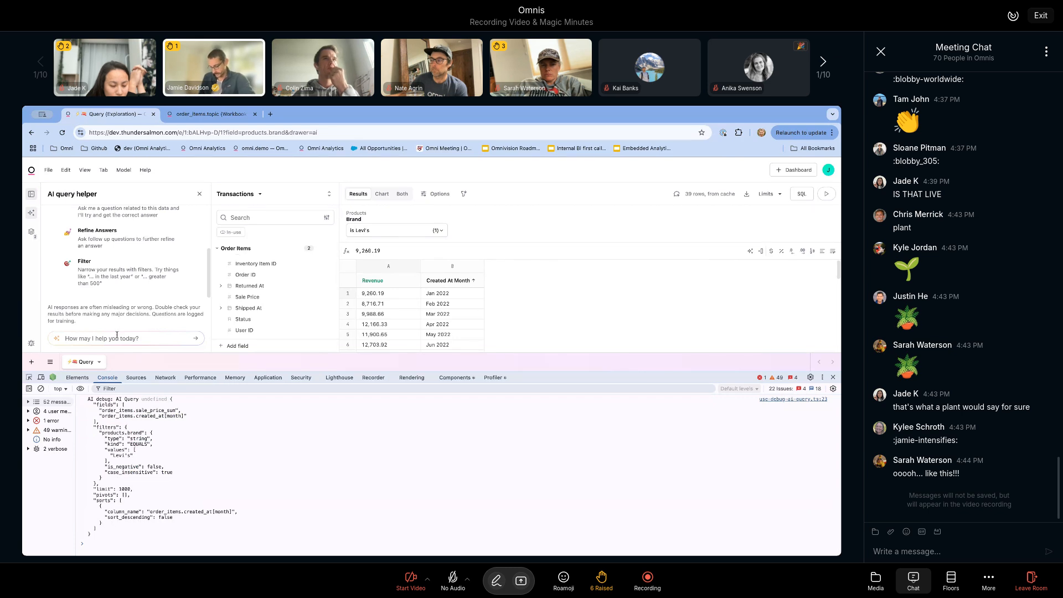
Step: Ask the AI query helper to "show me users in the UK"
left_click(117, 334)
type("show")
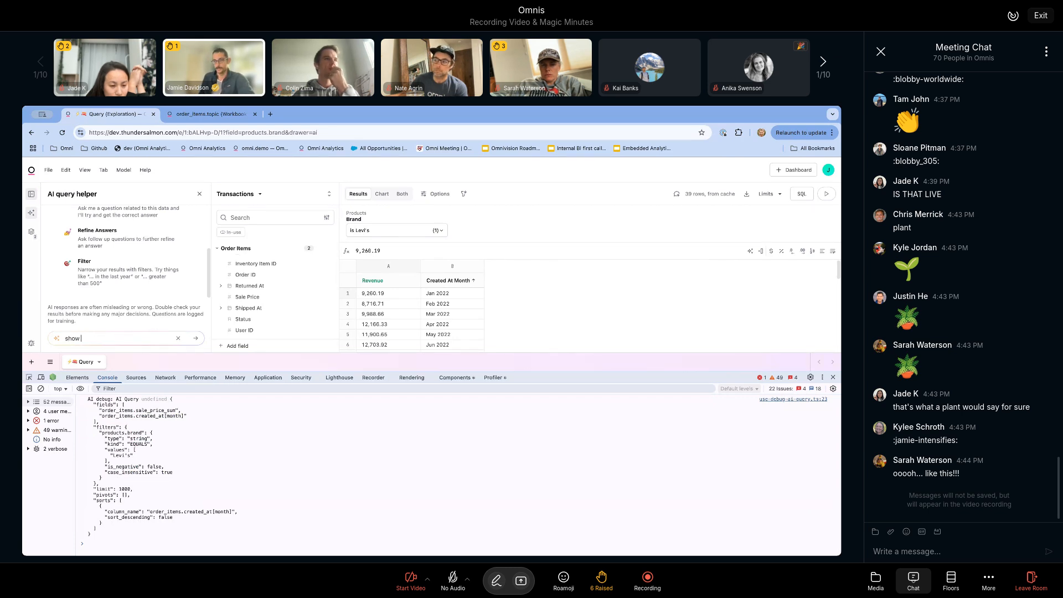
type(" me users in the UK")
key("Return")
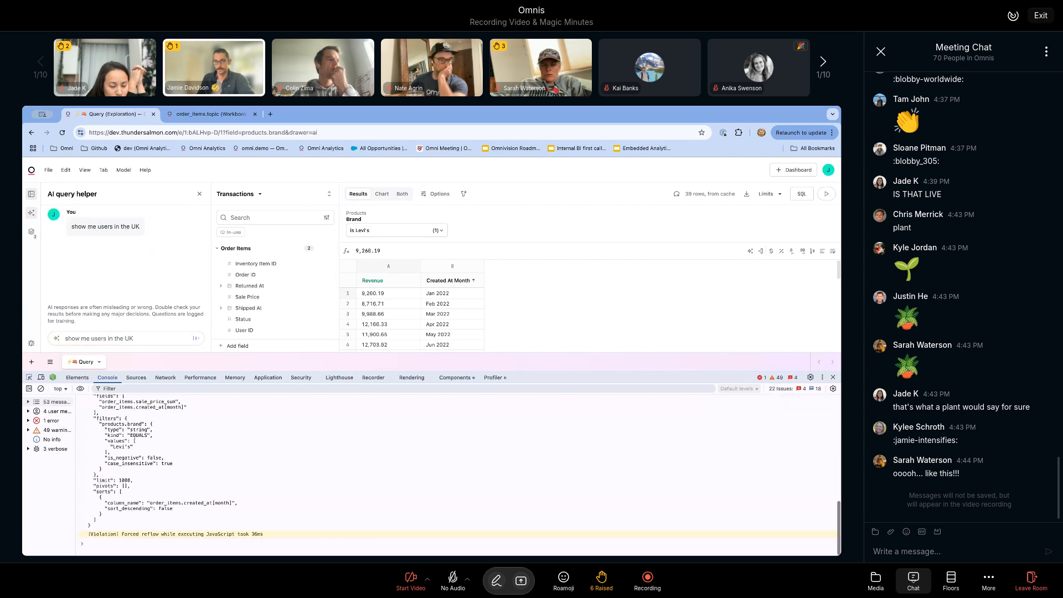